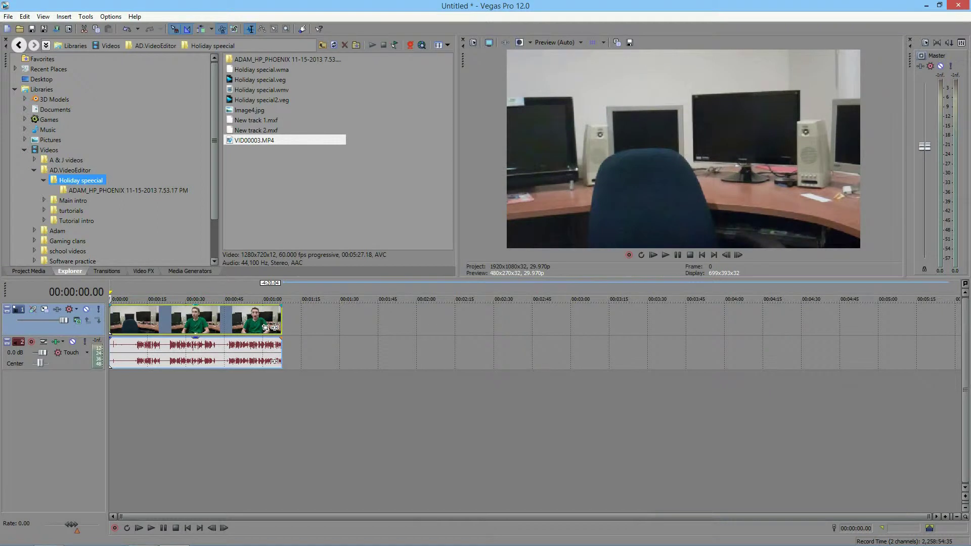
# Trim about 45 seconds off the start of the VID00003 clip on the timeline
pyautogui.moveTo(110, 430); pyautogui.dragTo(115, 430)
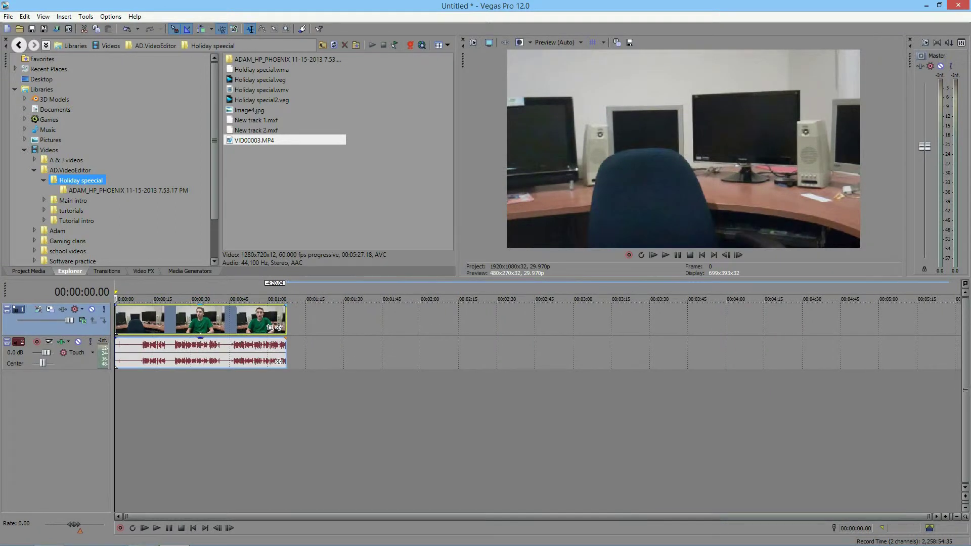
pyautogui.moveTo(122, 319); pyautogui.dragTo(236, 319)
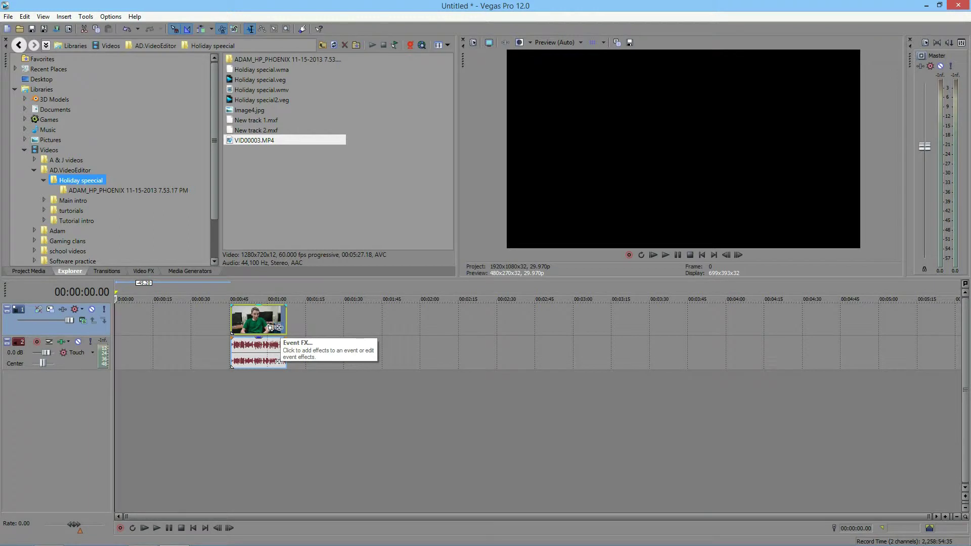
# Add the Sony Border effect to the trimmed clip as a video event effect
pyautogui.click(279, 327)
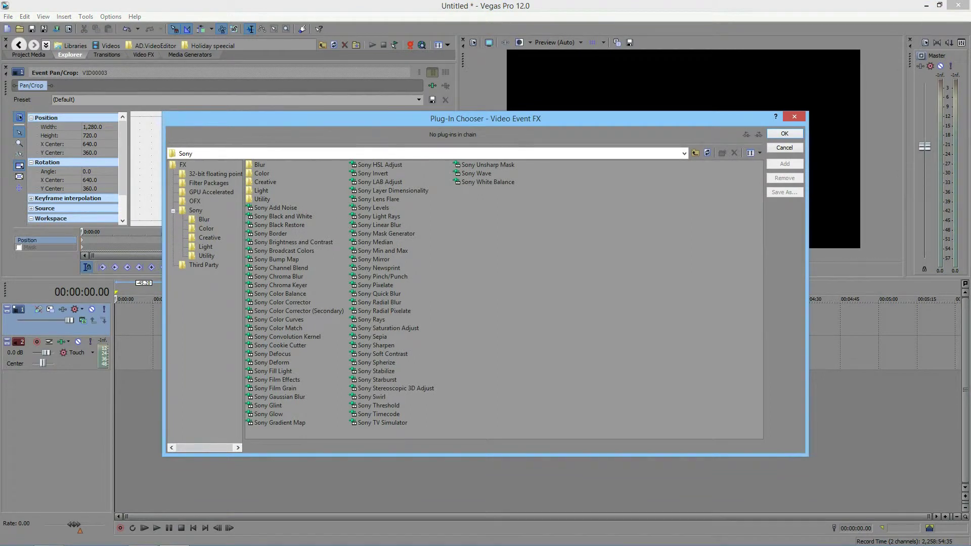
pyautogui.click(271, 234)
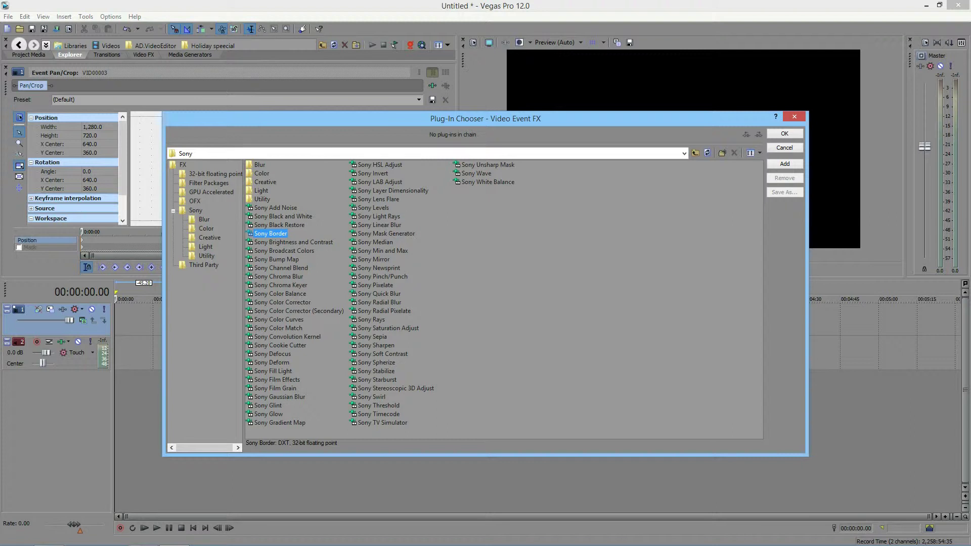
pyautogui.click(293, 243)
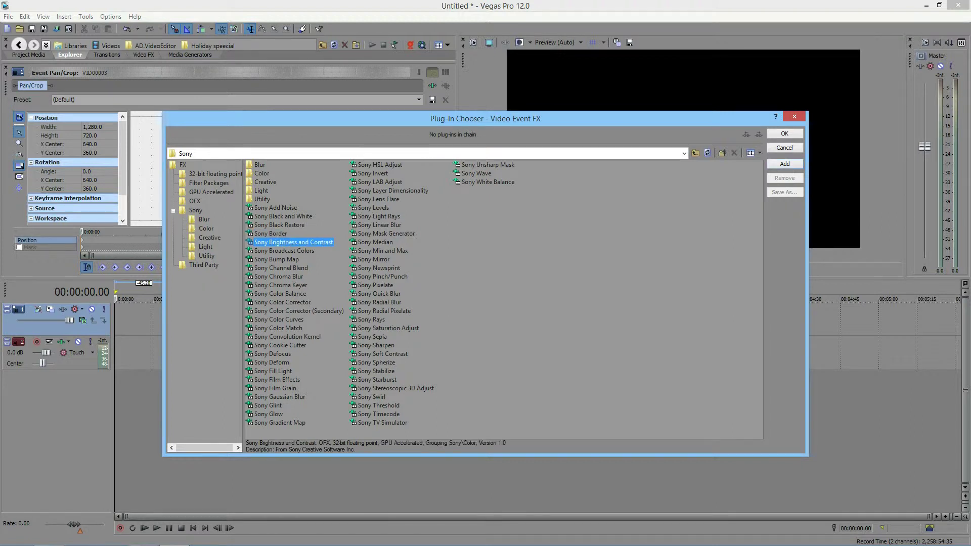
pyautogui.click(271, 233)
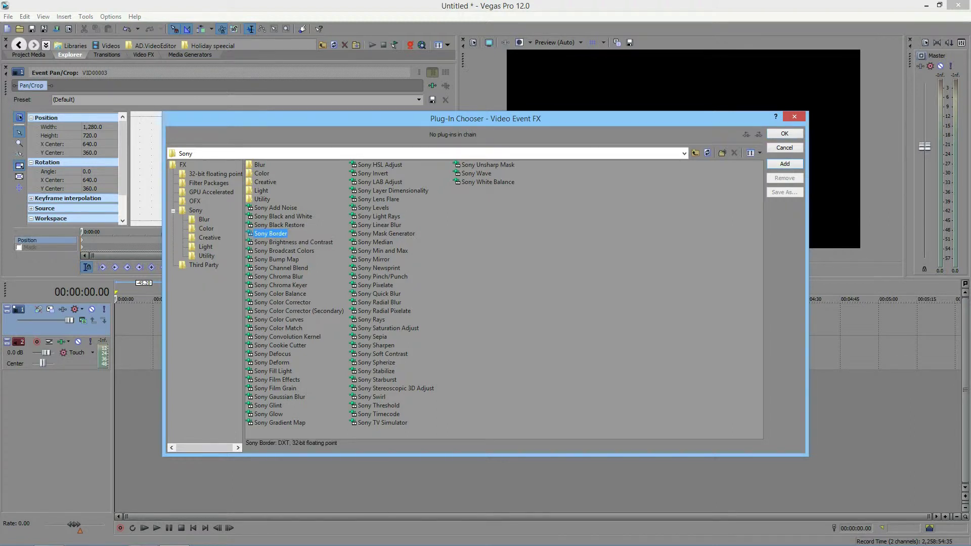
pyautogui.doubleClick(271, 234)
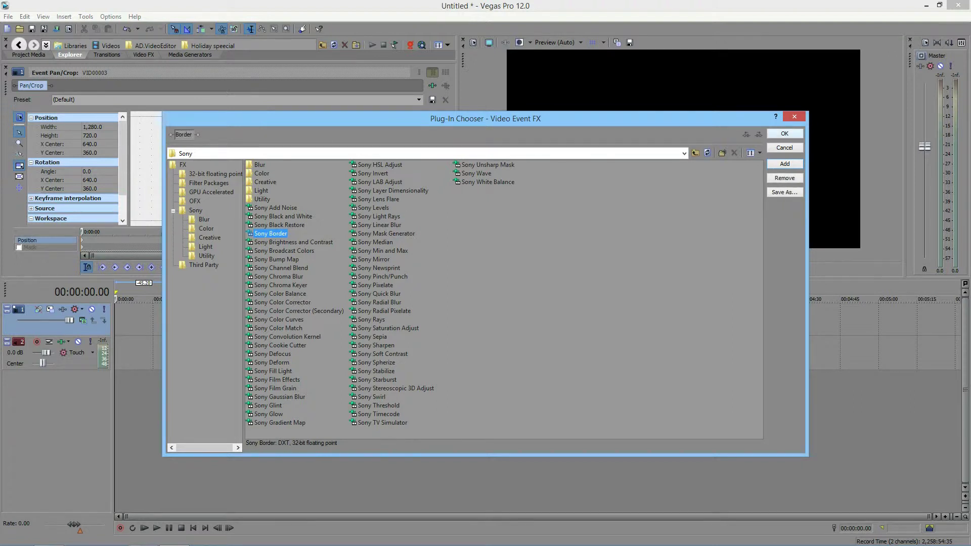
pyautogui.press('Return')
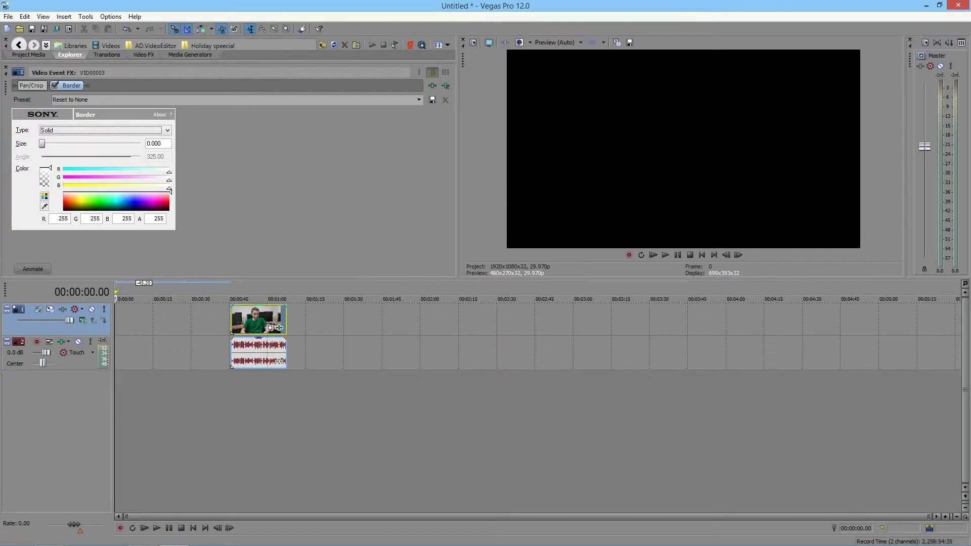
# Preview the clip at 00:00:51.13 and set the border colour to red (R 255, G 27, B 27)
pyautogui.click(245, 298)
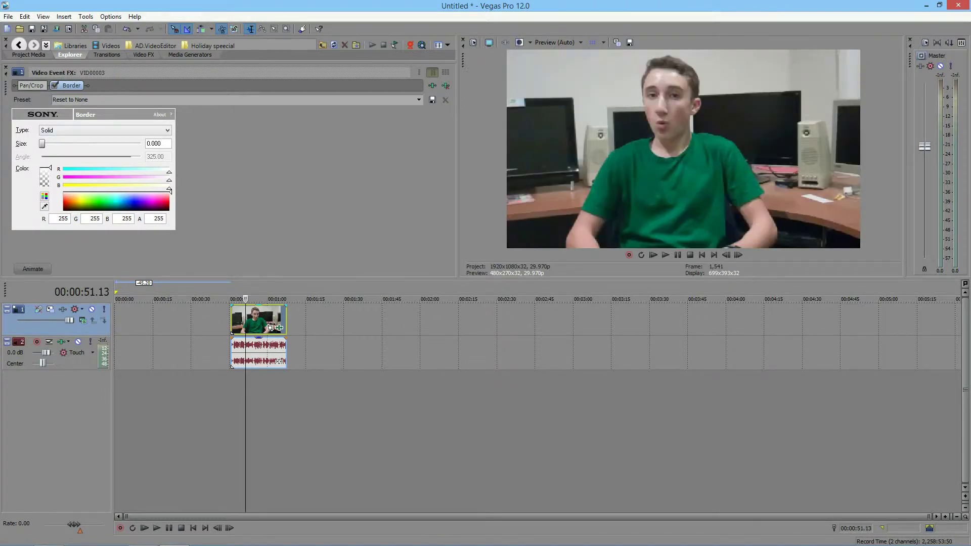
pyautogui.click(102, 200)
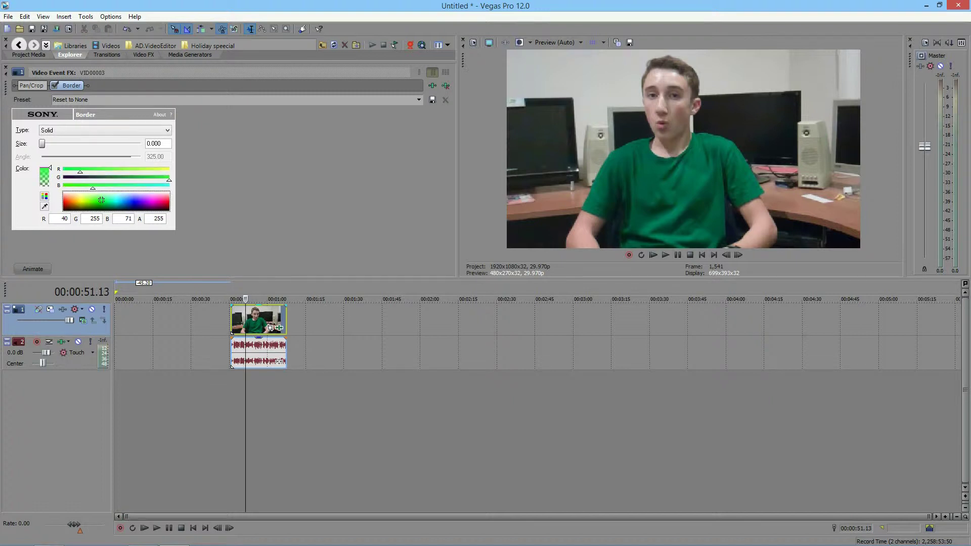
pyautogui.moveTo(101, 200)
pyautogui.mouseDown()
pyautogui.moveTo(121, 202)
pyautogui.moveTo(63, 194)
pyautogui.mouseUp()
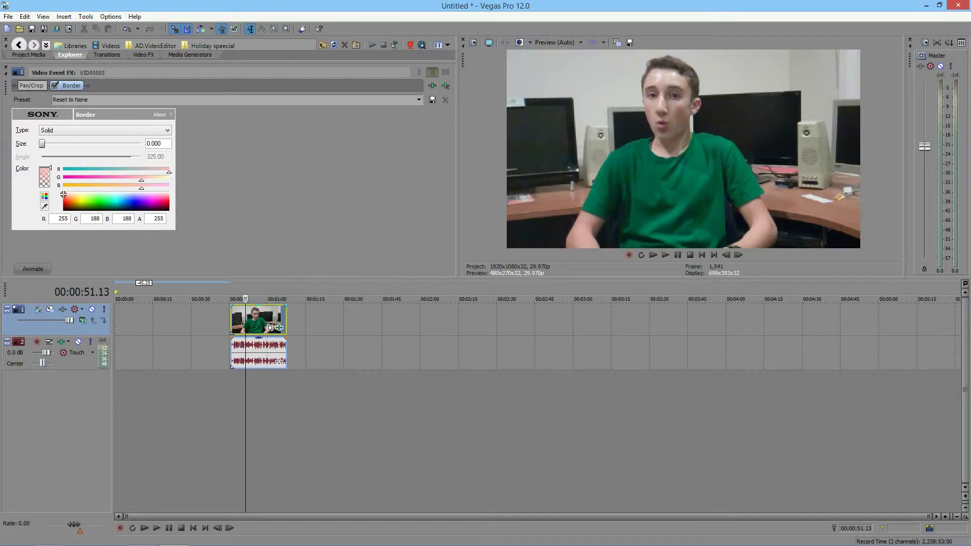
pyautogui.moveTo(63, 194); pyautogui.dragTo(64, 200)
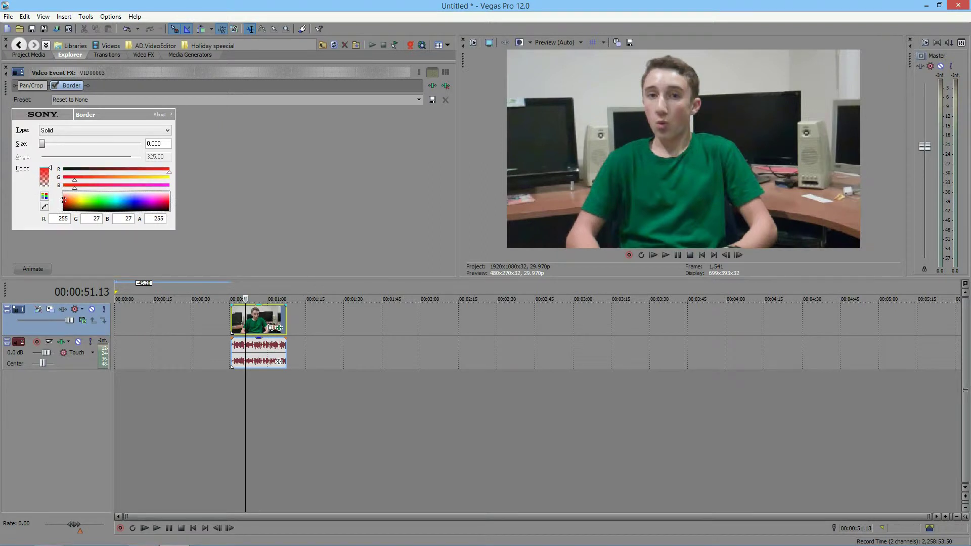
# Increase the solid border's size in stages to 0.021, 0.333 and 0.467
pyautogui.moveTo(42, 144); pyautogui.dragTo(44, 144)
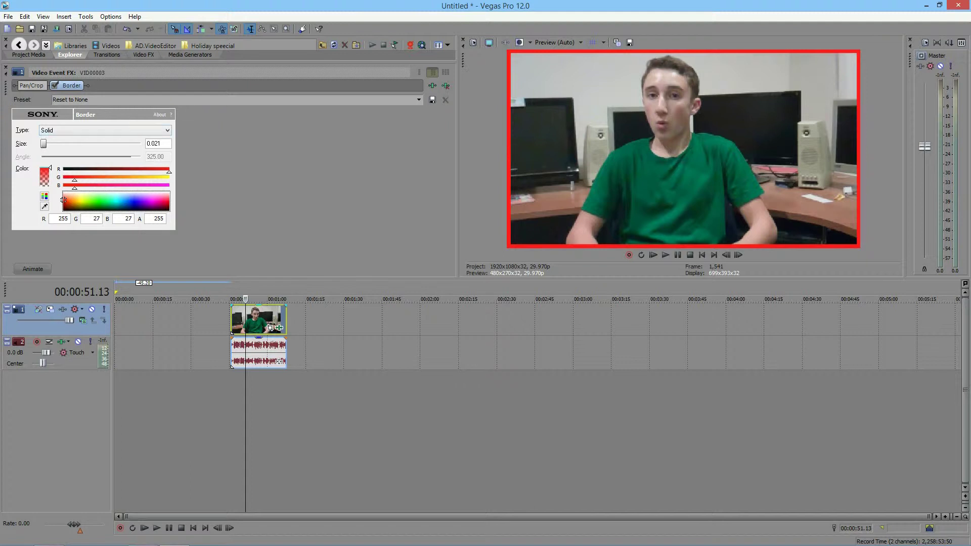
pyautogui.moveTo(43, 144); pyautogui.dragTo(75, 144)
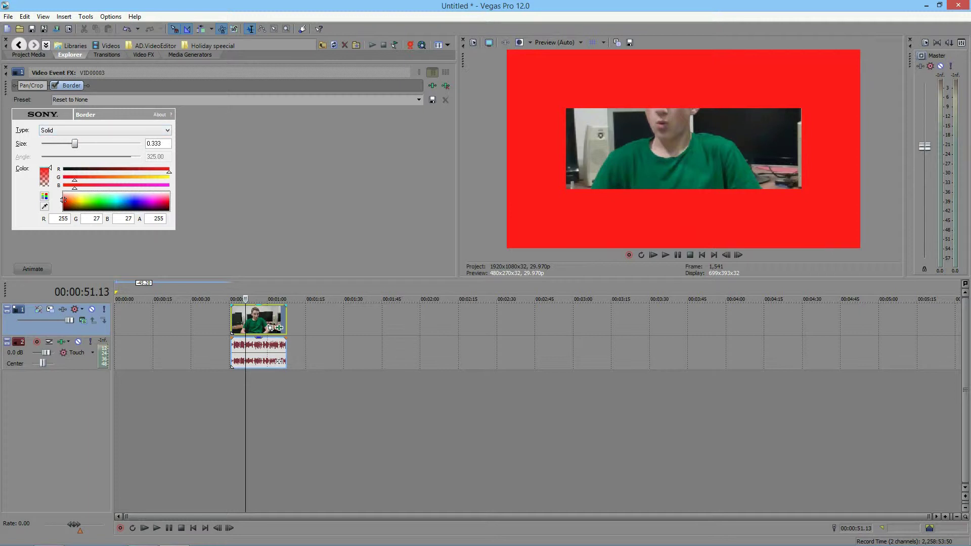
pyautogui.moveTo(75, 144)
pyautogui.mouseDown()
pyautogui.moveTo(42, 144)
pyautogui.moveTo(136, 144)
pyautogui.moveTo(58, 143)
pyautogui.moveTo(87, 143)
pyautogui.mouseUp()
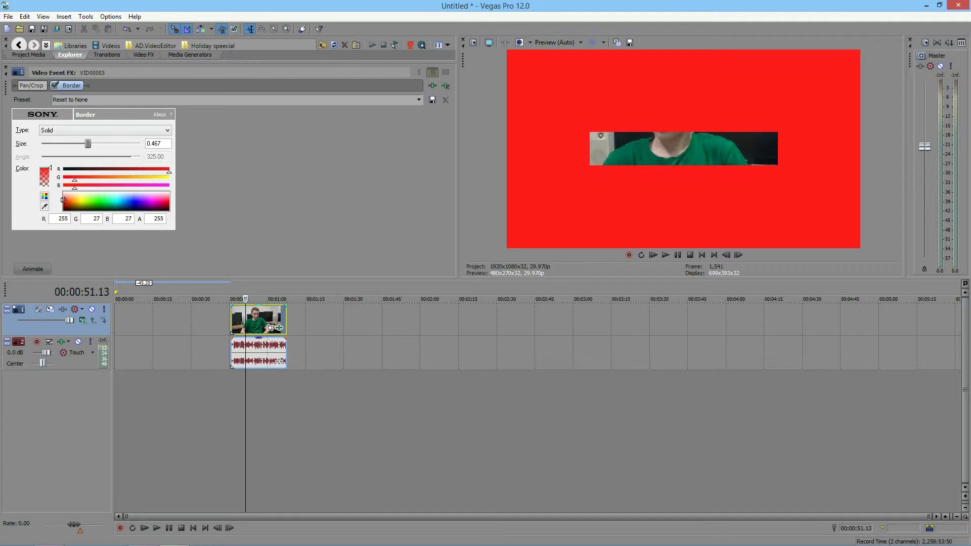
# Recolour the border blue (R 53, G 27, B 255), reduce its size to 0.067, and try alpha 0 before restoring 255
pyautogui.moveTo(63, 200); pyautogui.dragTo(137, 200)
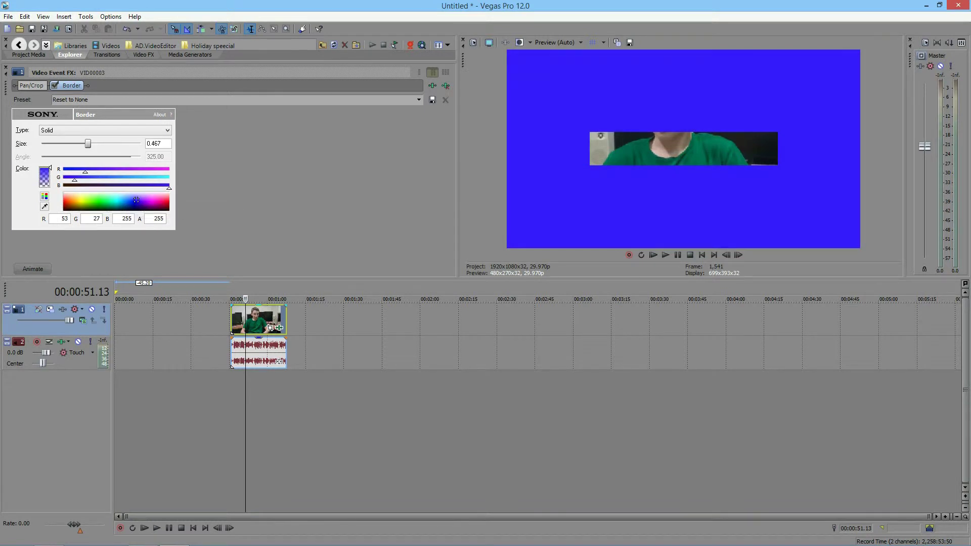
pyautogui.moveTo(50, 168); pyautogui.dragTo(50, 186)
pyautogui.moveTo(88, 144); pyautogui.dragTo(48, 143)
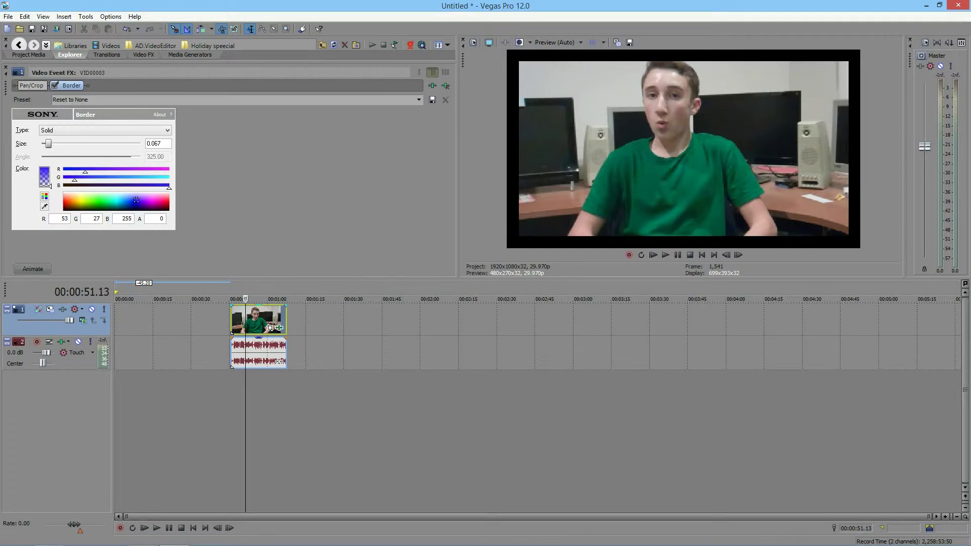
pyautogui.moveTo(50, 186); pyautogui.dragTo(50, 168)
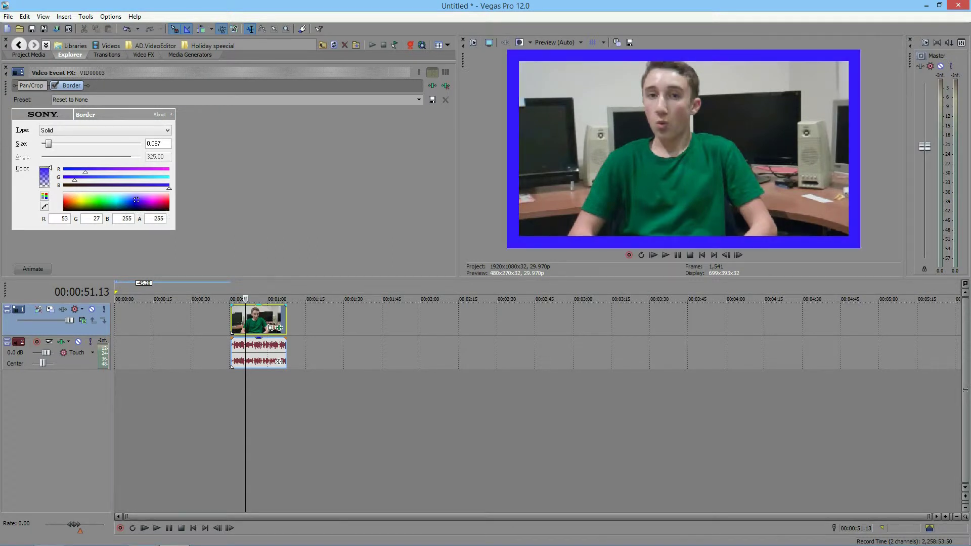
pyautogui.moveTo(49, 167)
pyautogui.mouseDown()
pyautogui.moveTo(50, 186)
pyautogui.moveTo(50, 168)
pyautogui.mouseUp()
pyautogui.scroll(-5, 50, 168)
pyautogui.moveTo(50, 169)
pyautogui.mouseDown()
pyautogui.moveTo(49, 187)
pyautogui.moveTo(49, 168)
pyautogui.mouseUp()
# Switch the border type to Beveled, with size 0.072 and a green colour (R 46, G 255, B 40)
pyautogui.click(167, 130)
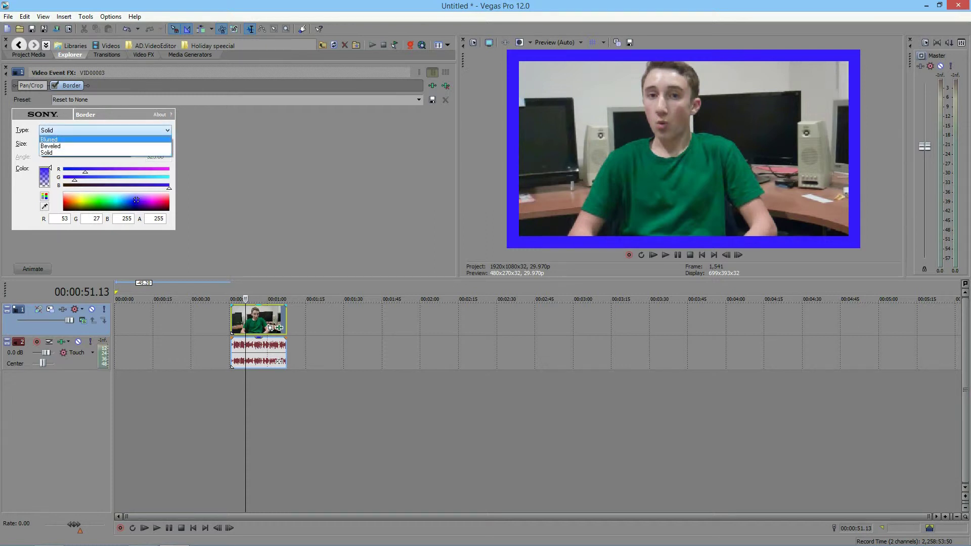
pyautogui.press('Return')
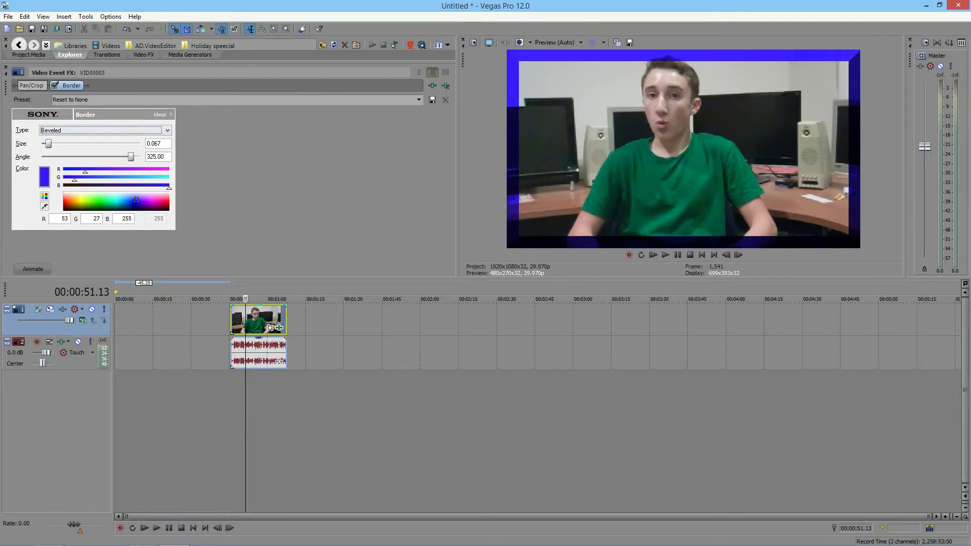
pyautogui.moveTo(48, 144)
pyautogui.mouseDown()
pyautogui.moveTo(140, 144)
pyautogui.moveTo(48, 144)
pyautogui.mouseUp()
pyautogui.moveTo(136, 201); pyautogui.dragTo(97, 200)
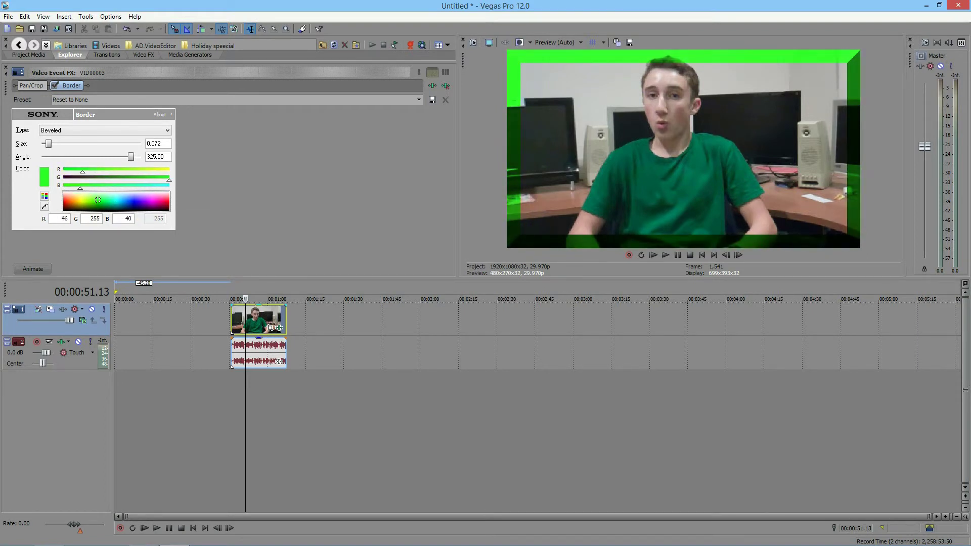
# Set the beveled border's size to 0.390 and its angle to 55.38
pyautogui.moveTo(132, 157); pyautogui.dragTo(110, 156)
pyautogui.moveTo(49, 144); pyautogui.dragTo(132, 156)
pyautogui.moveTo(135, 156); pyautogui.dragTo(57, 156)
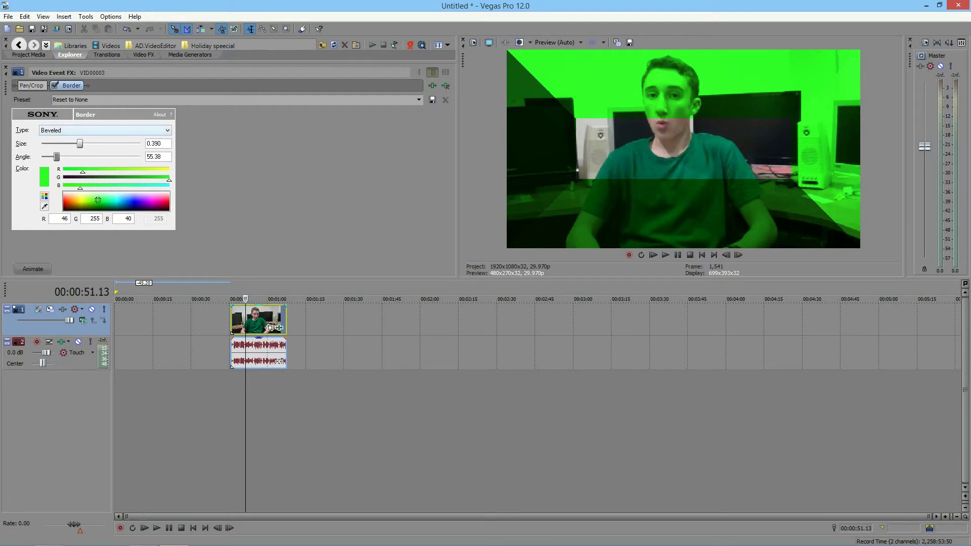
# Switch the border type to Blurred and set its size to 0.195
pyautogui.click(101, 130)
pyautogui.click(76, 143)
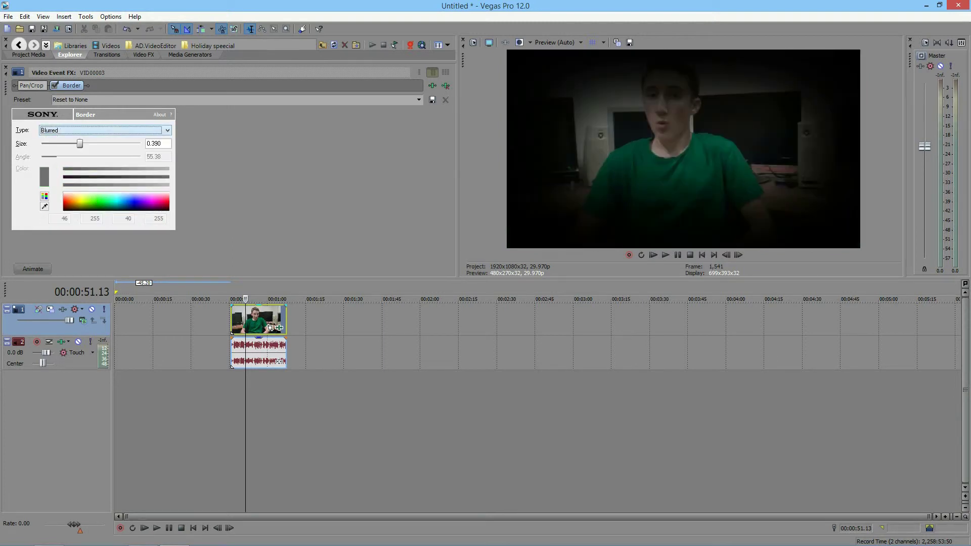
pyautogui.moveTo(79, 144); pyautogui.dragTo(52, 144)
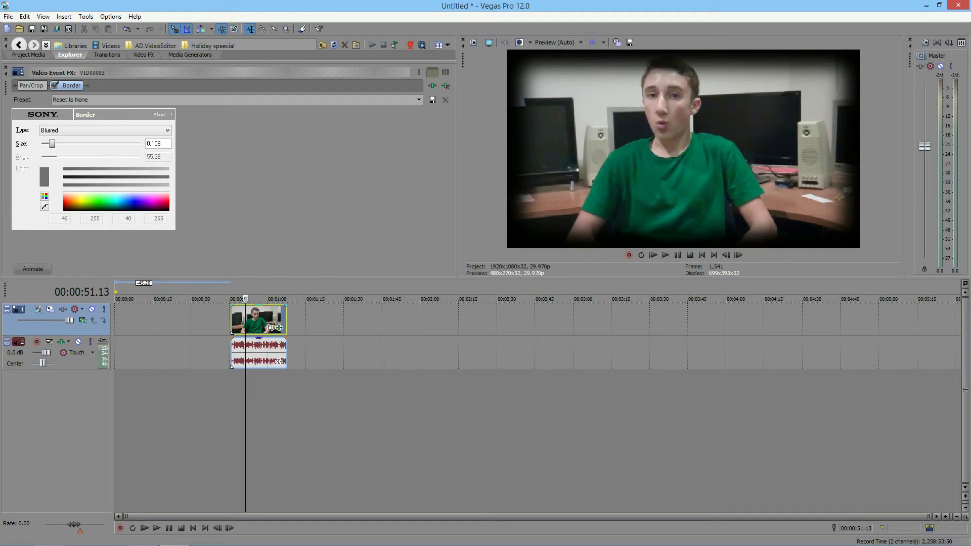
pyautogui.moveTo(52, 143)
pyautogui.mouseDown()
pyautogui.moveTo(68, 143)
pyautogui.moveTo(42, 143)
pyautogui.moveTo(61, 144)
pyautogui.mouseUp()
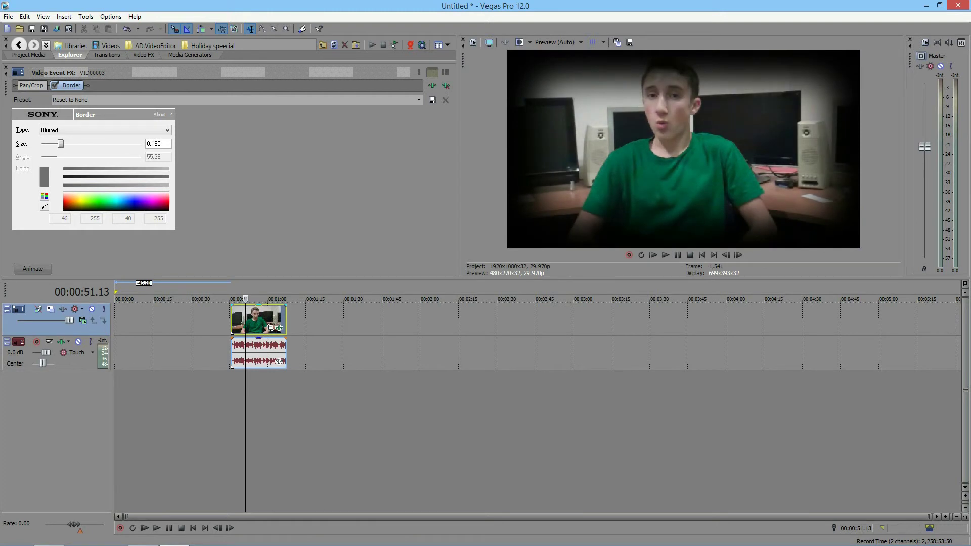